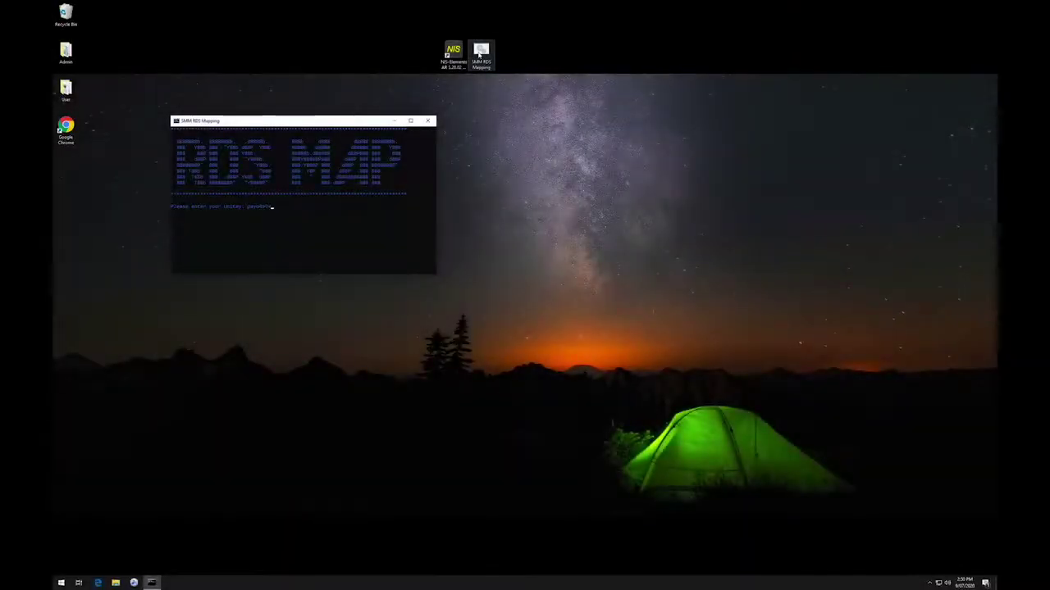
- Submit the unikey to map the research-data drive, then launch NIS-Elements AR
key(Return)
key(Return)
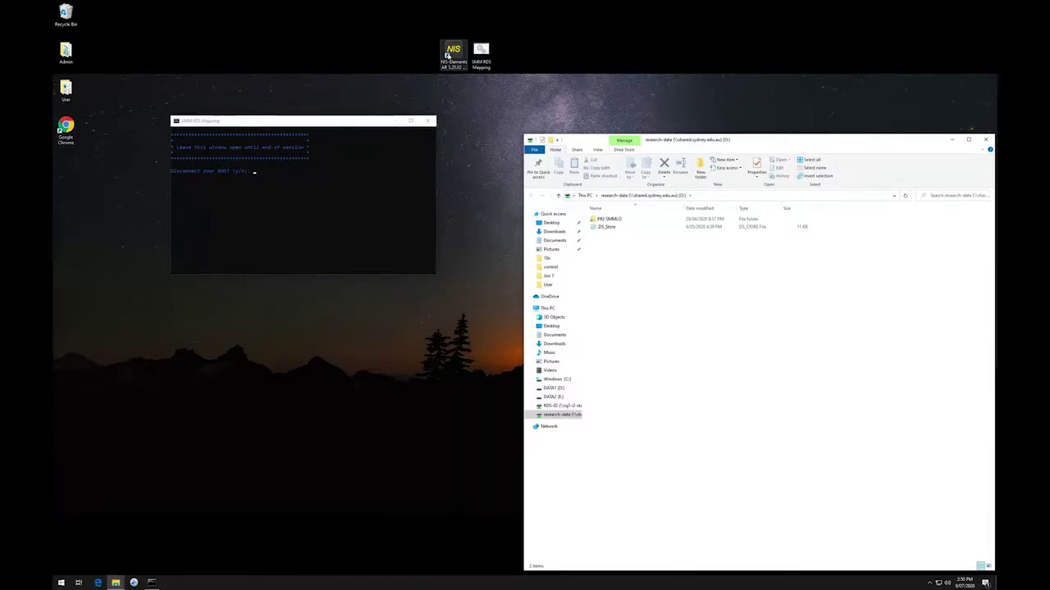
click(447, 55)
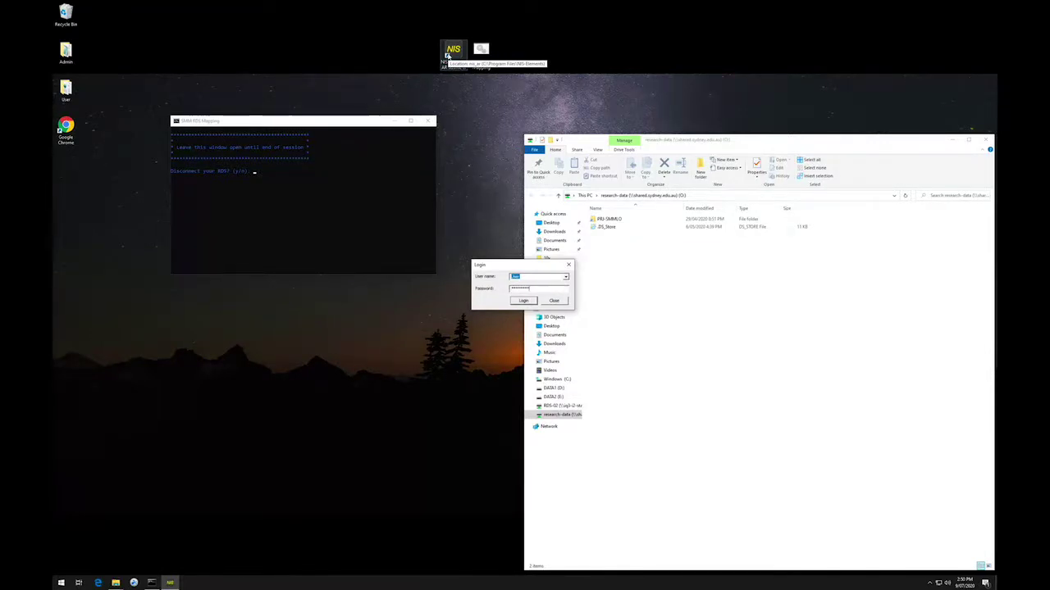
- Log in and start NIS-Elements AR with the DS-Qi2 and DS-Fi2 camera drivers
key(Return)
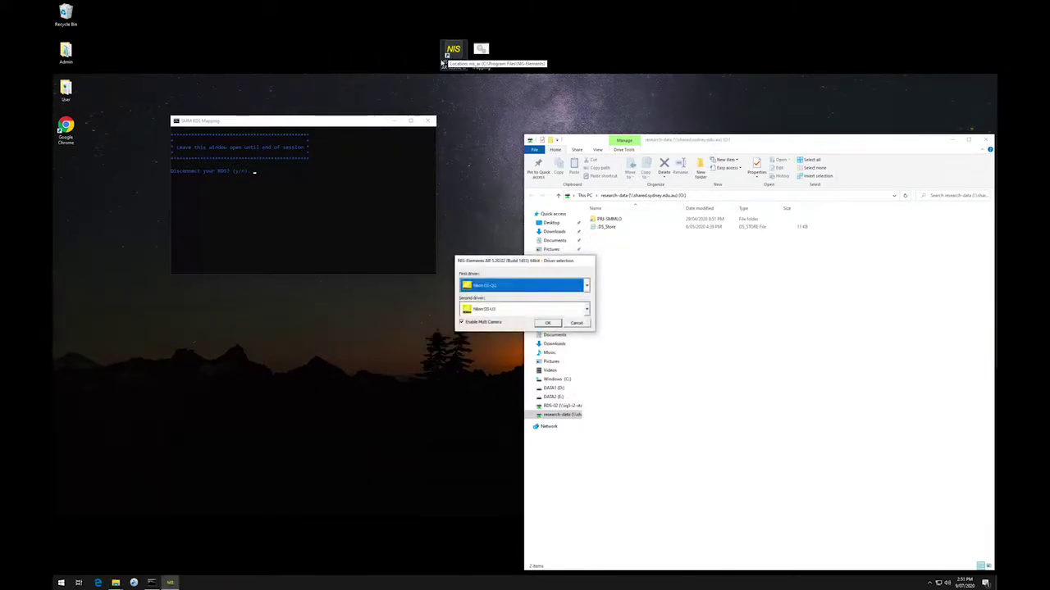
click(540, 323)
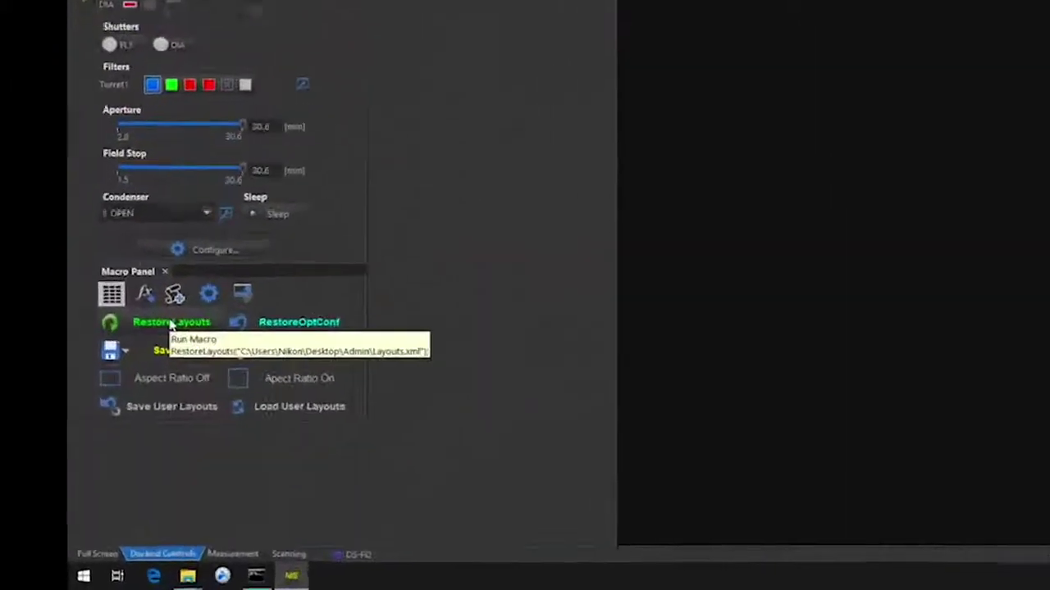
- Run RestoreLayouts and RestoreOptConf, acknowledging both import messages to load the saved configurations
click(171, 323)
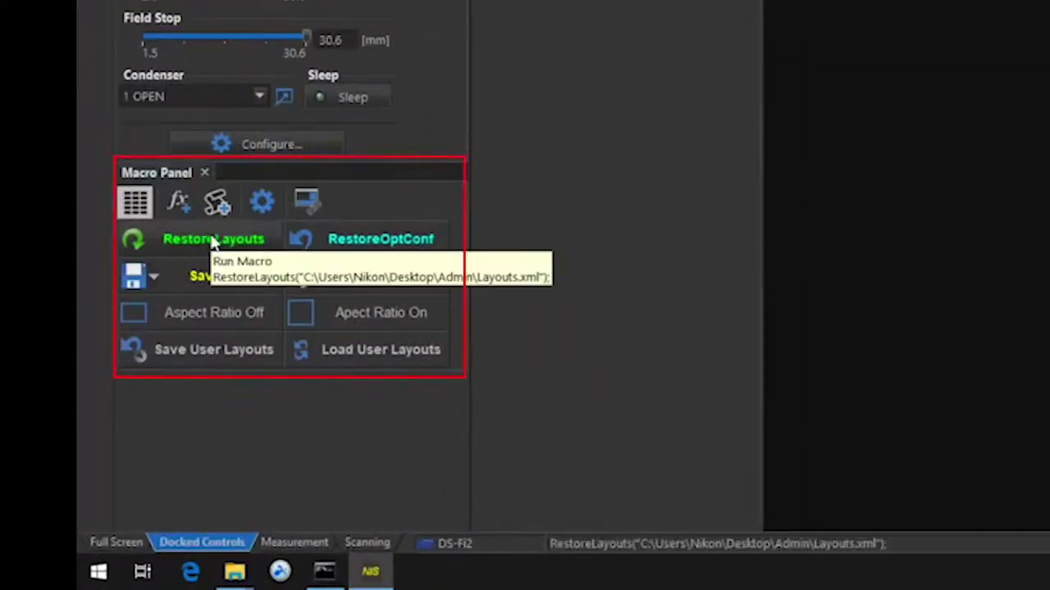
click(333, 240)
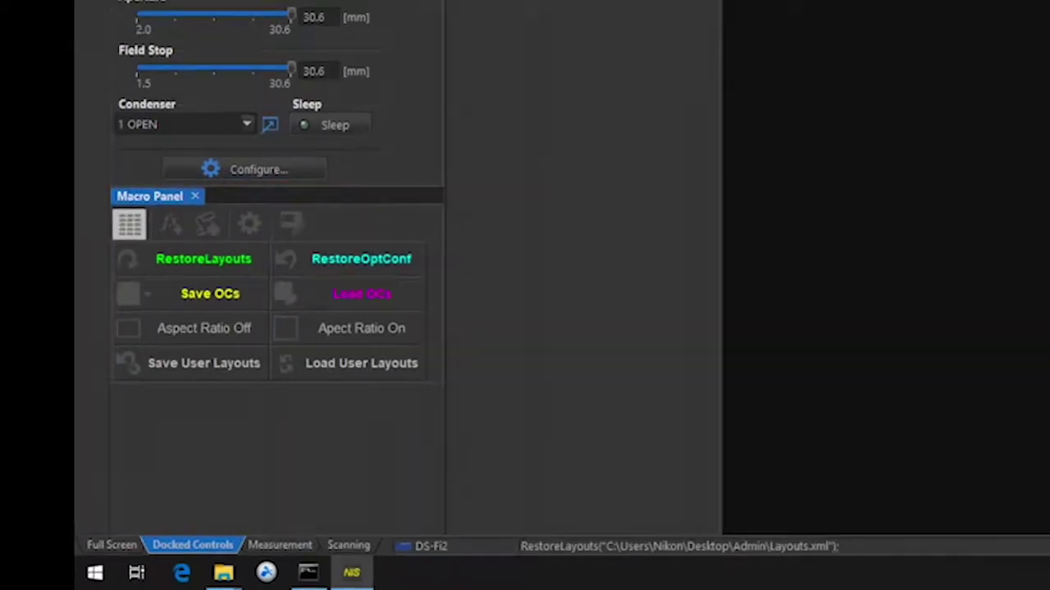
click(942, 122)
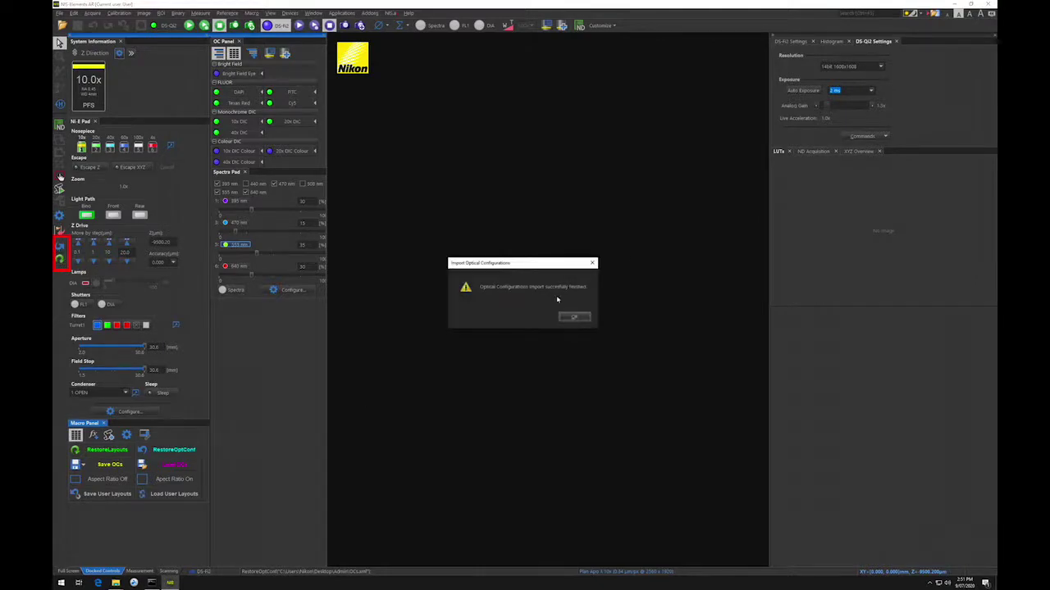
click(564, 318)
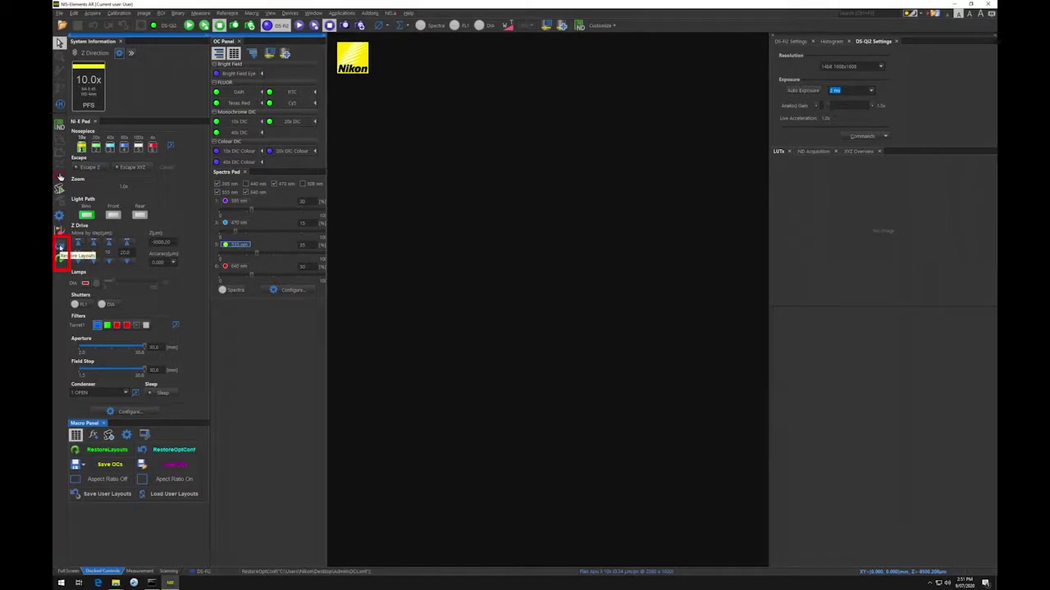
click(60, 246)
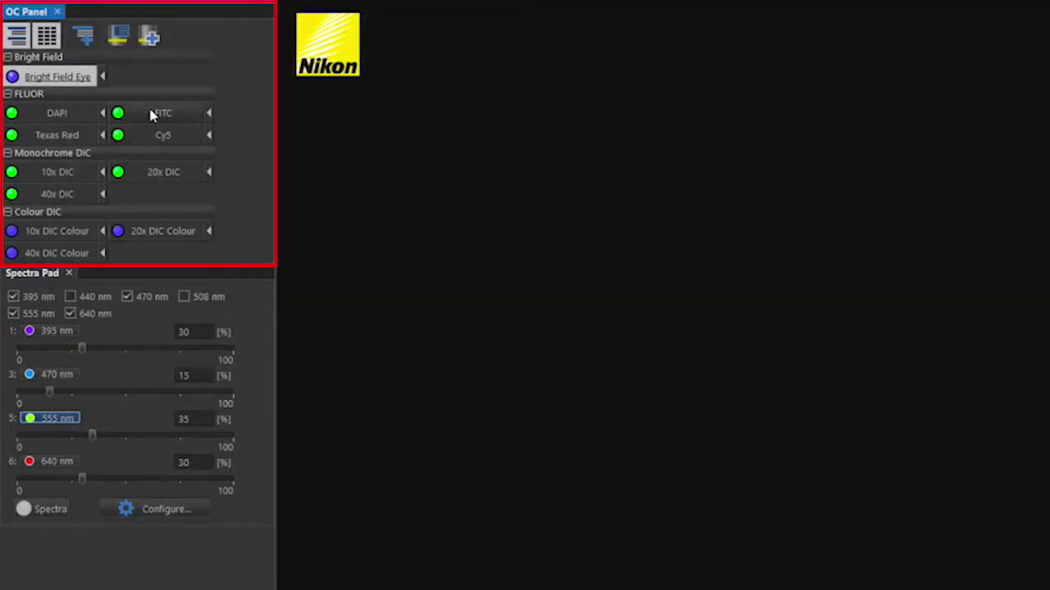
- Apply the FITC configuration and start a live view of the kidney sample
click(151, 114)
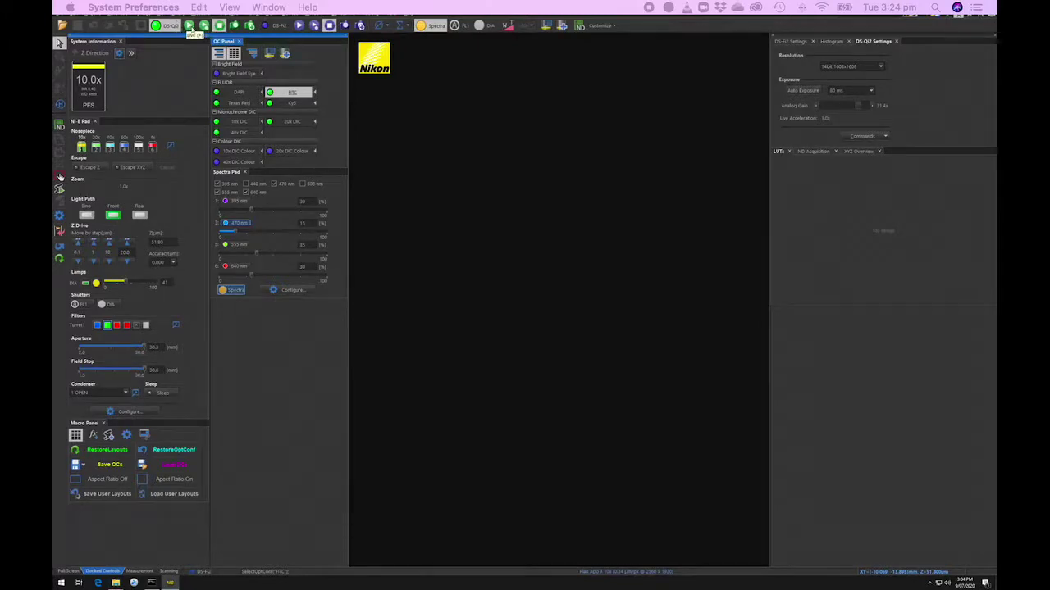
click(188, 26)
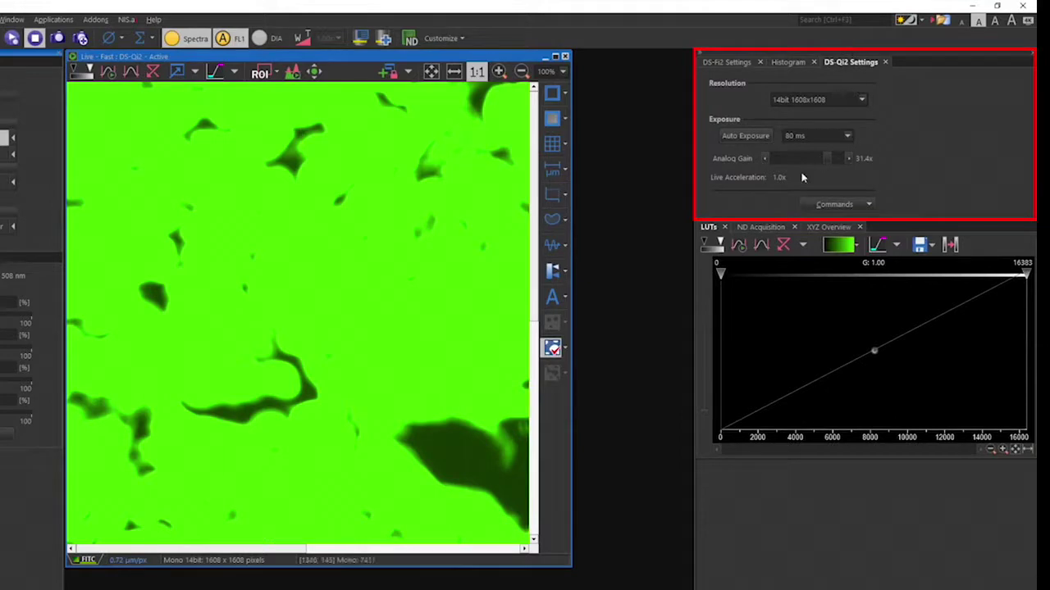
- Step the DS-Qi2 analog gain down through 11.4x, 6.2x and 4.1x to 3.4x
click(763, 158)
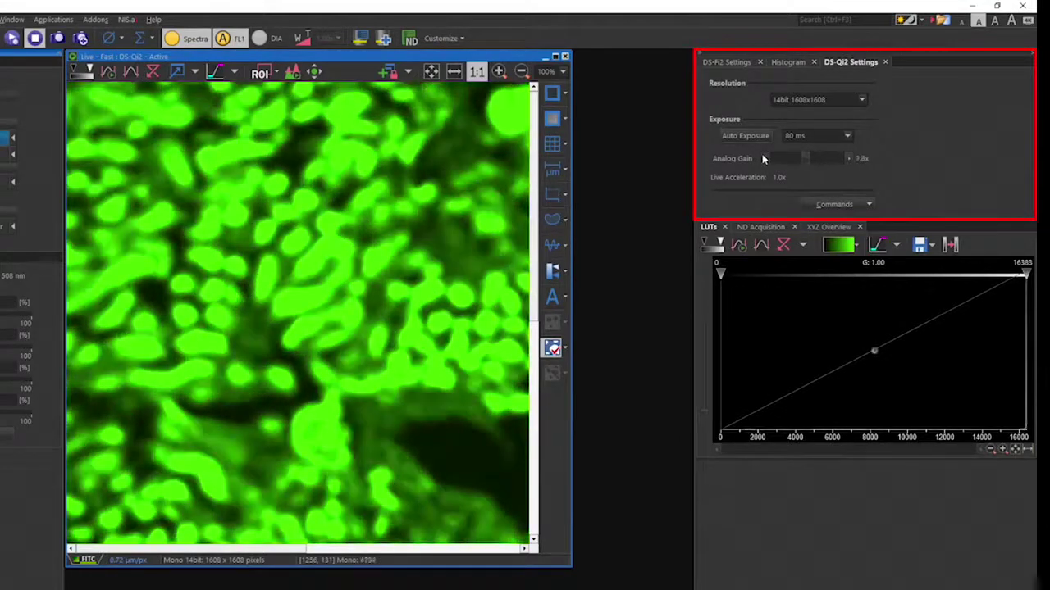
click(763, 159)
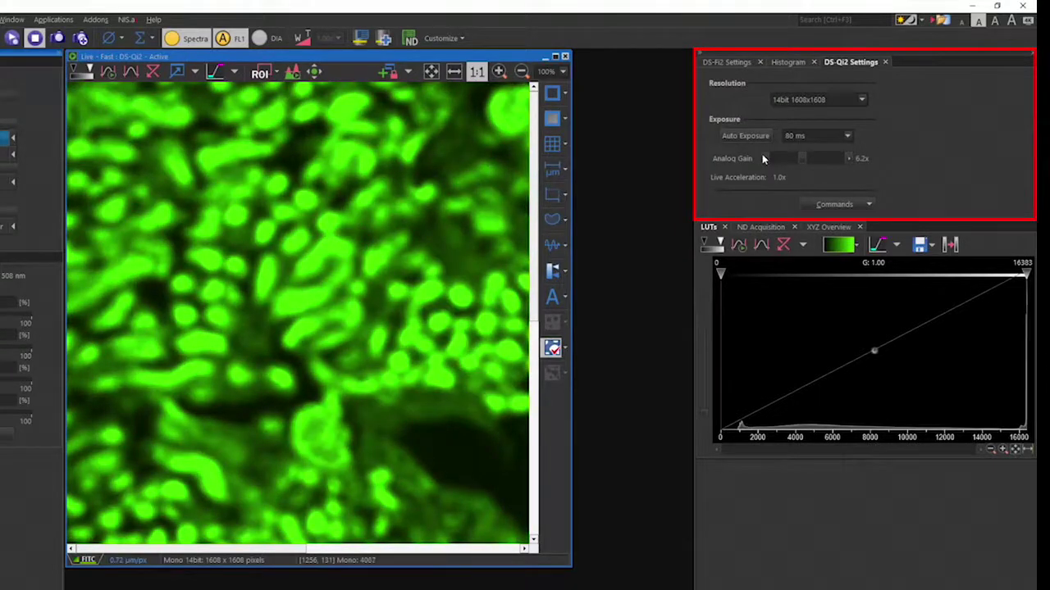
click(763, 159)
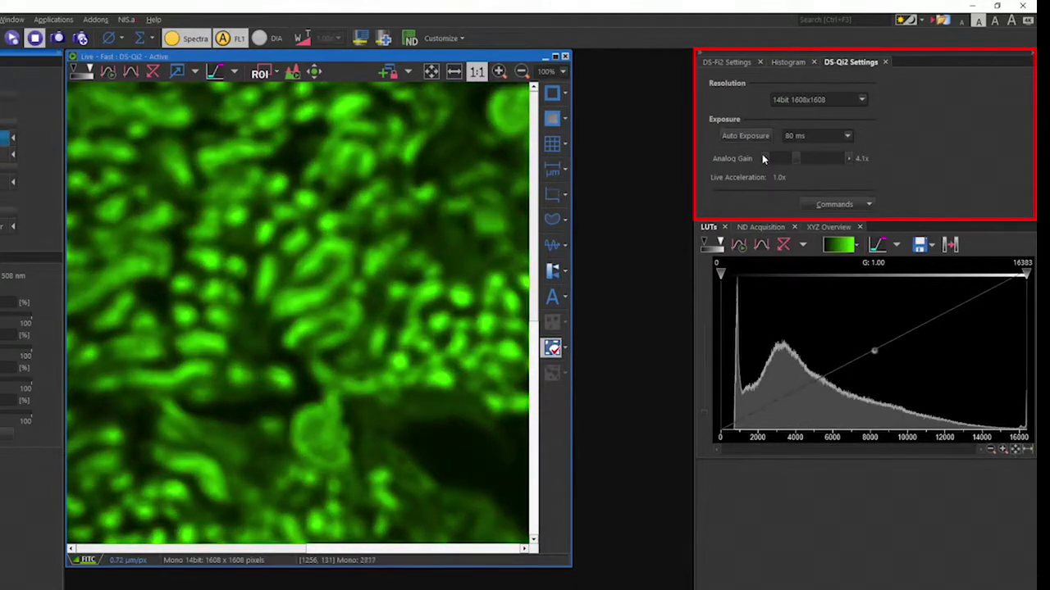
click(763, 158)
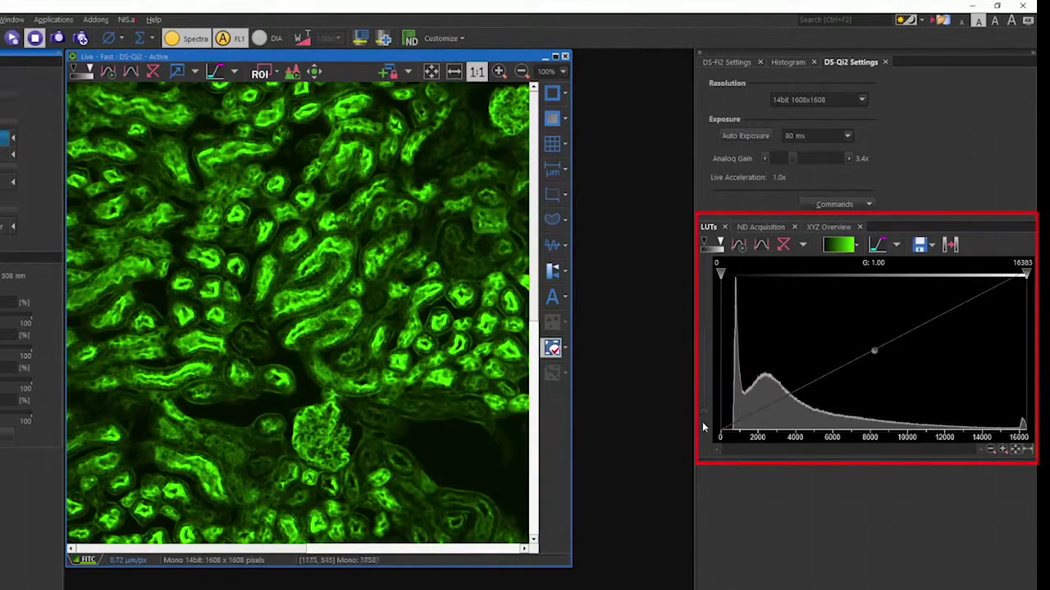
- Lower analog gain to 1.5x, assign the current settings to FITC, and freeze the image
click(699, 337)
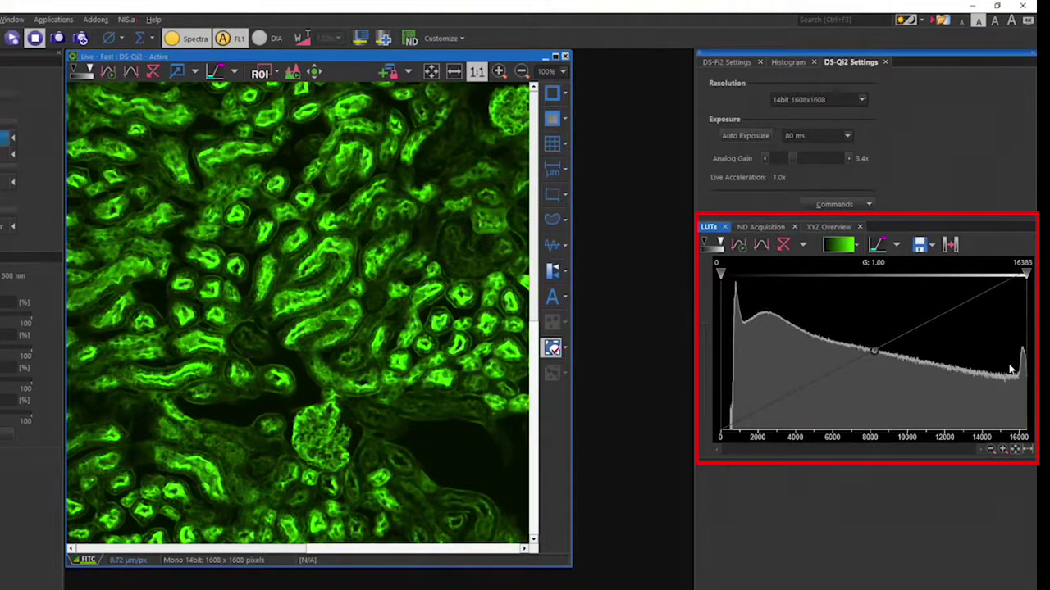
click(764, 159)
click(763, 158)
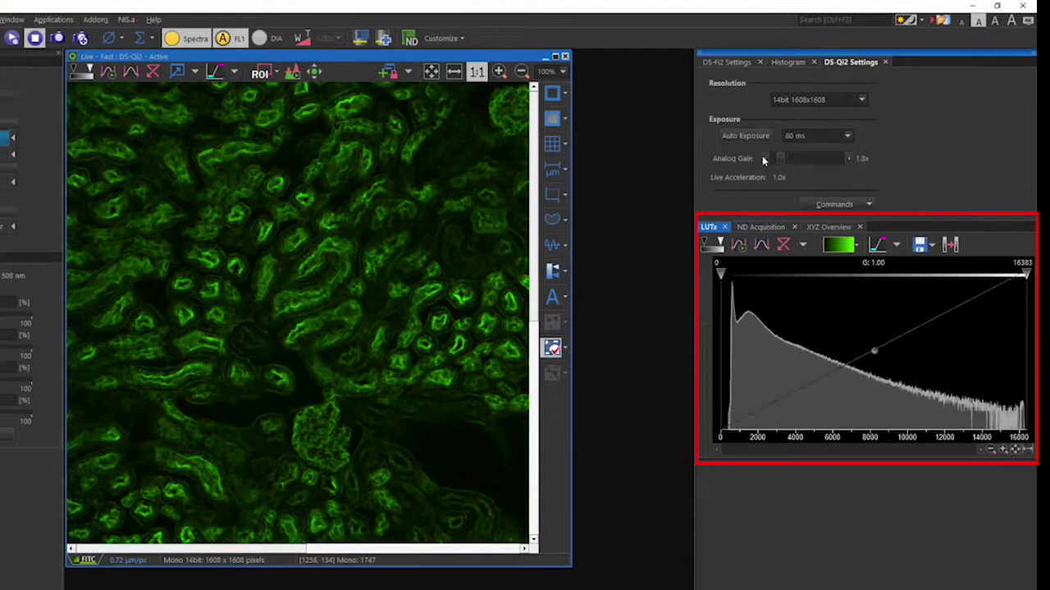
click(763, 158)
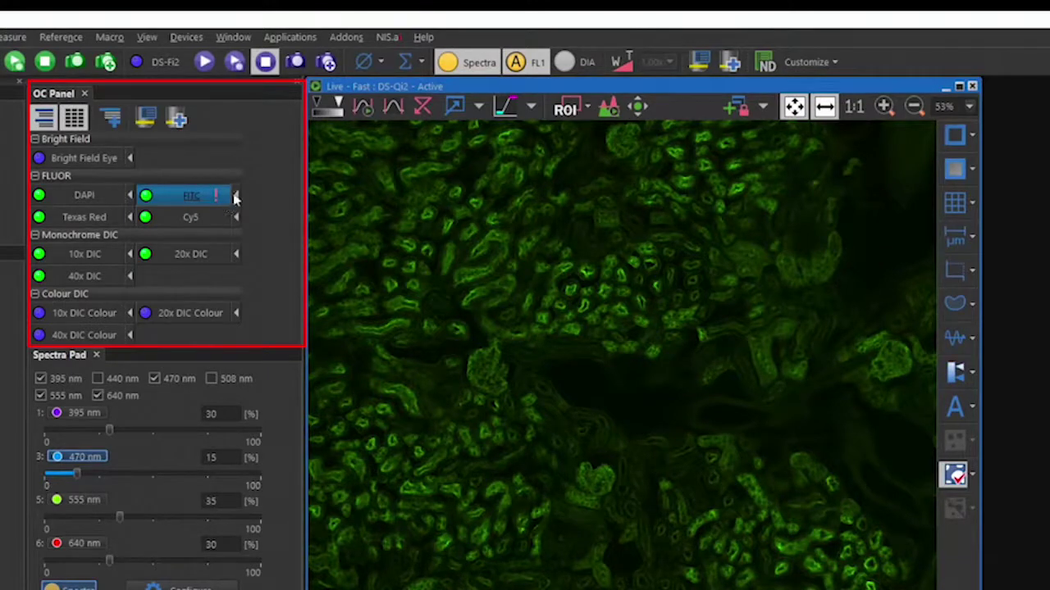
click(236, 195)
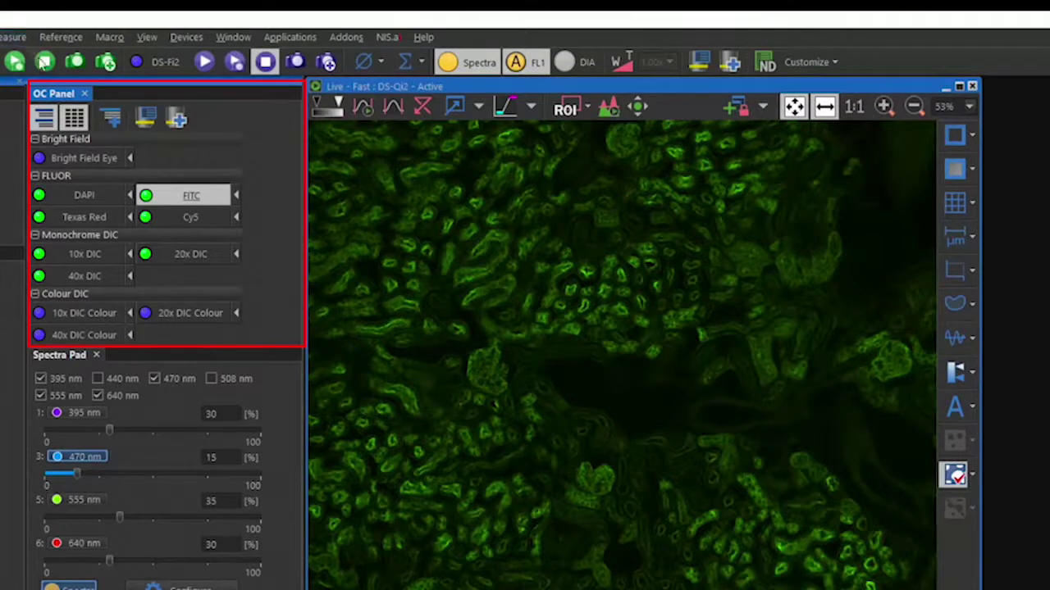
click(43, 66)
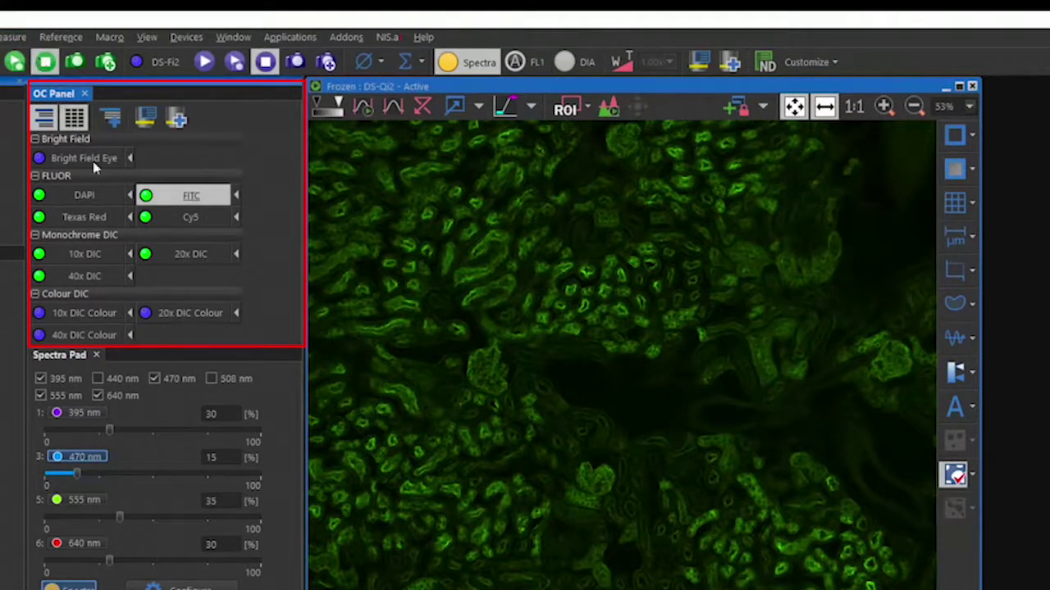
- Create a new OC group named 'user' from the OC panel's context menu
right_click(187, 338)
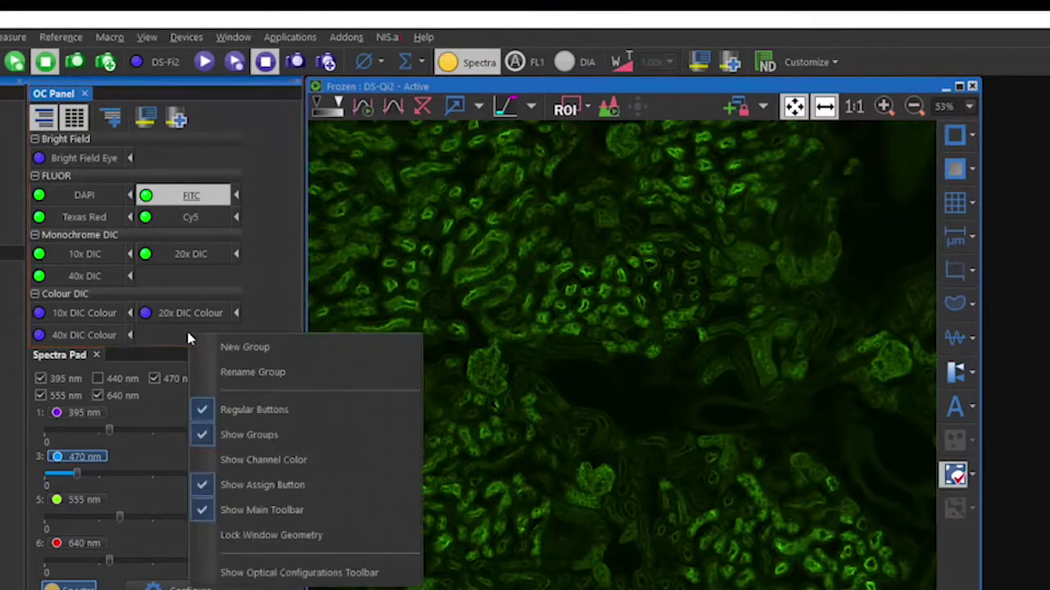
click(239, 352)
text(user)
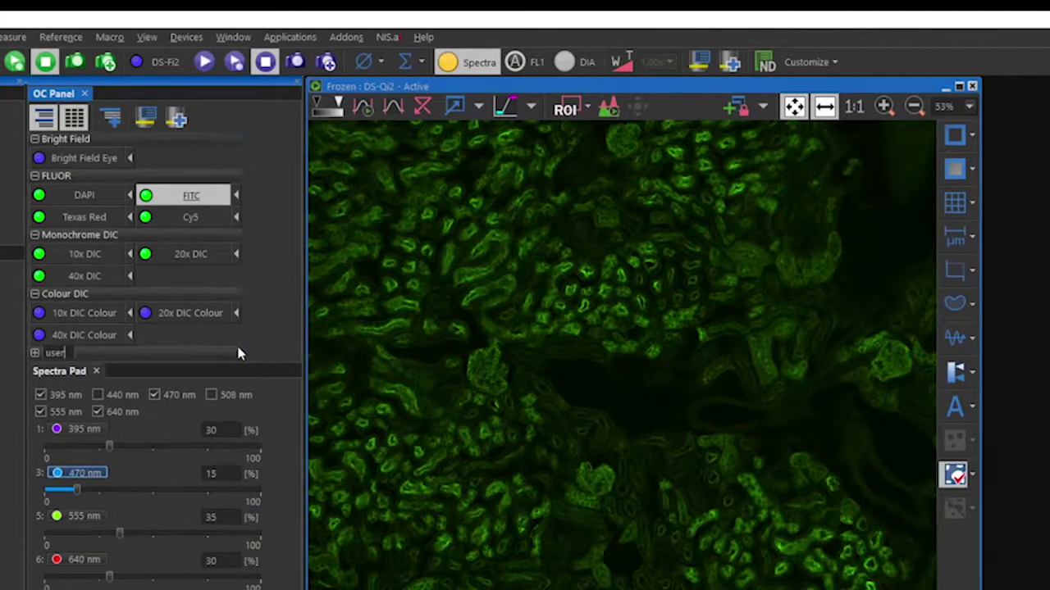
key(Return)
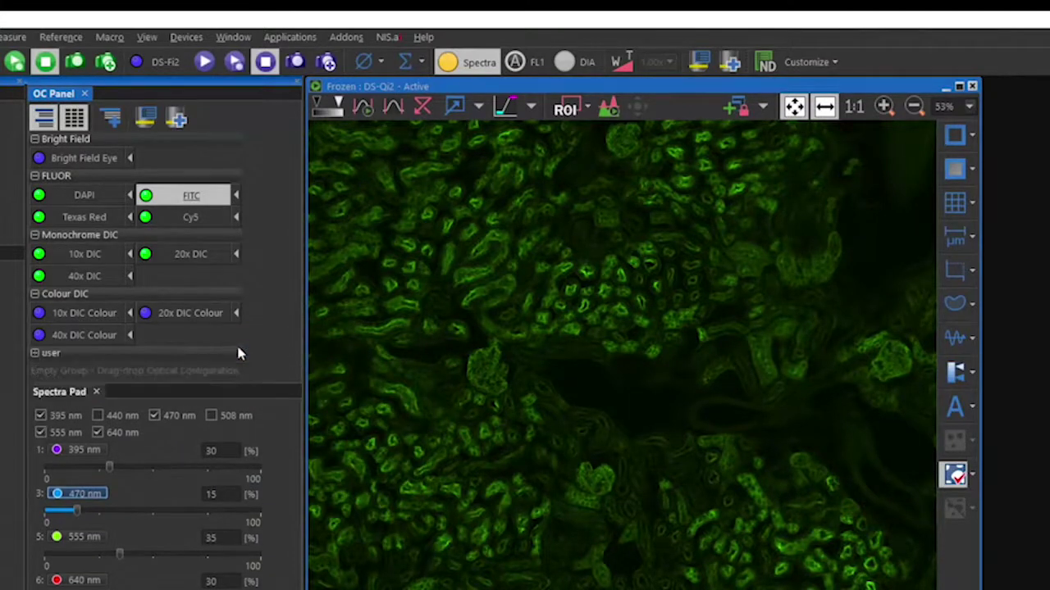
- Duplicate the FITC configuration as FITC1 in the user group, then reload the optical configurations
right_click(188, 197)
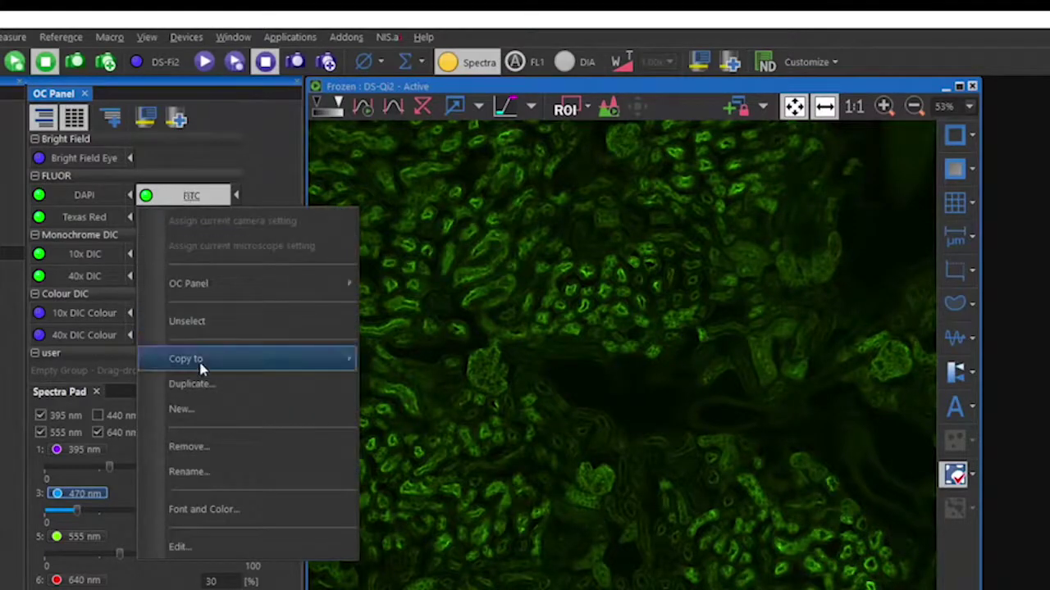
click(202, 390)
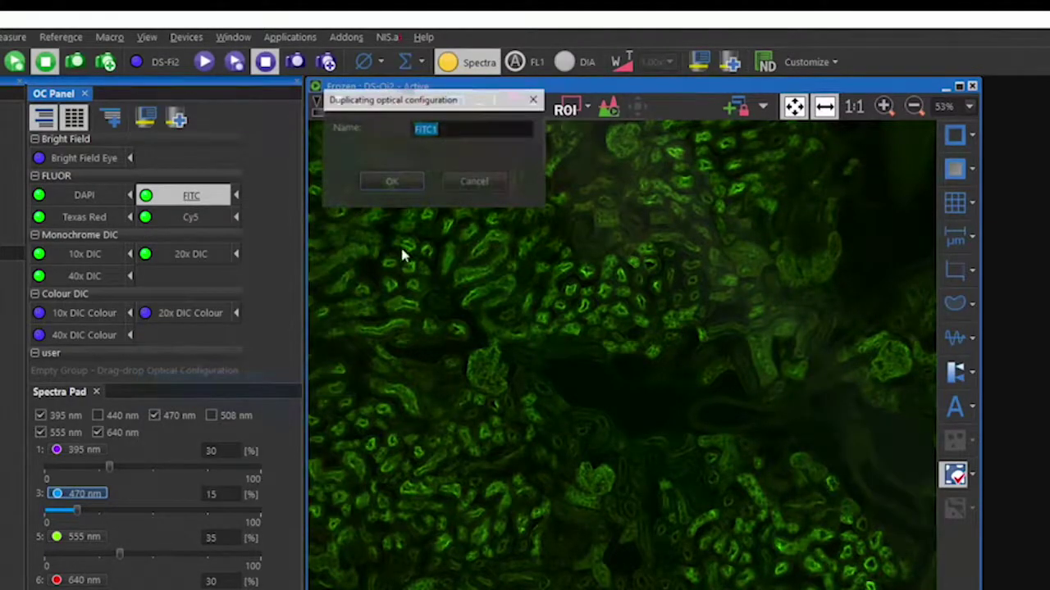
click(401, 179)
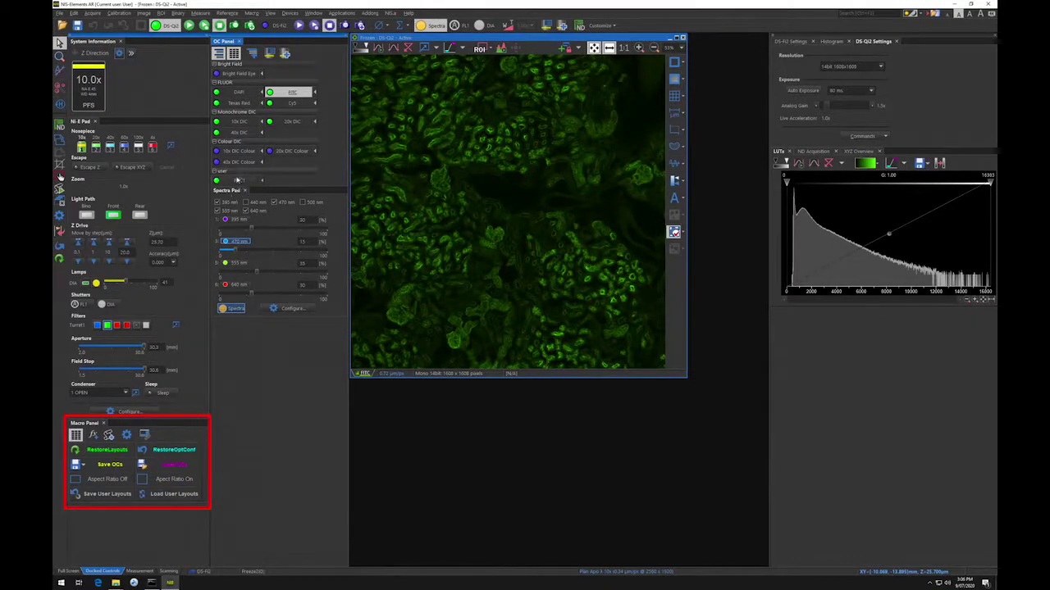
click(173, 449)
- Dismiss the import message, then freeze and capture a FITC1 image of the kidney
click(573, 317)
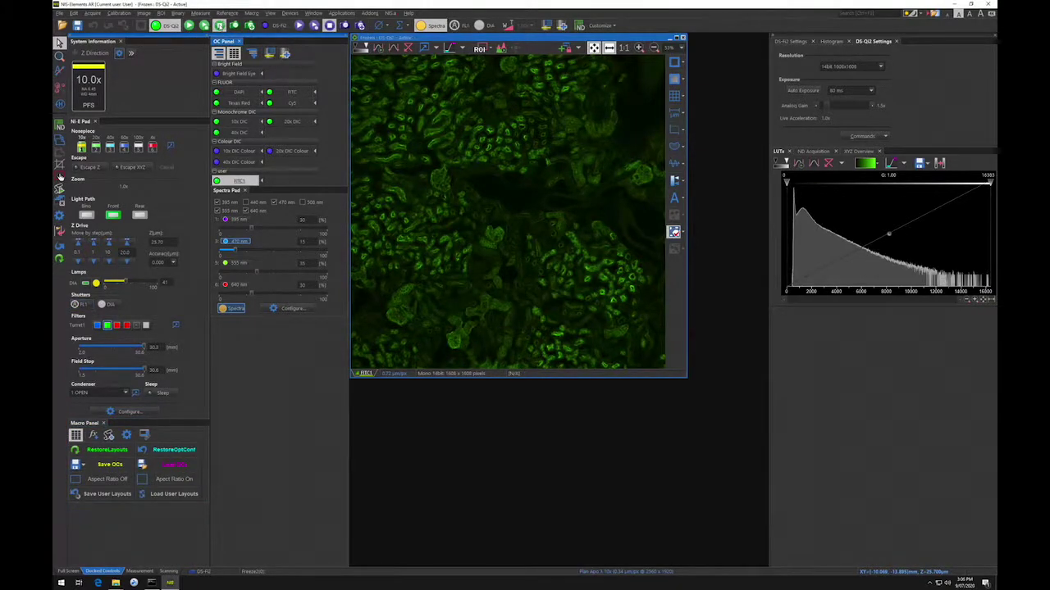
click(219, 26)
click(233, 25)
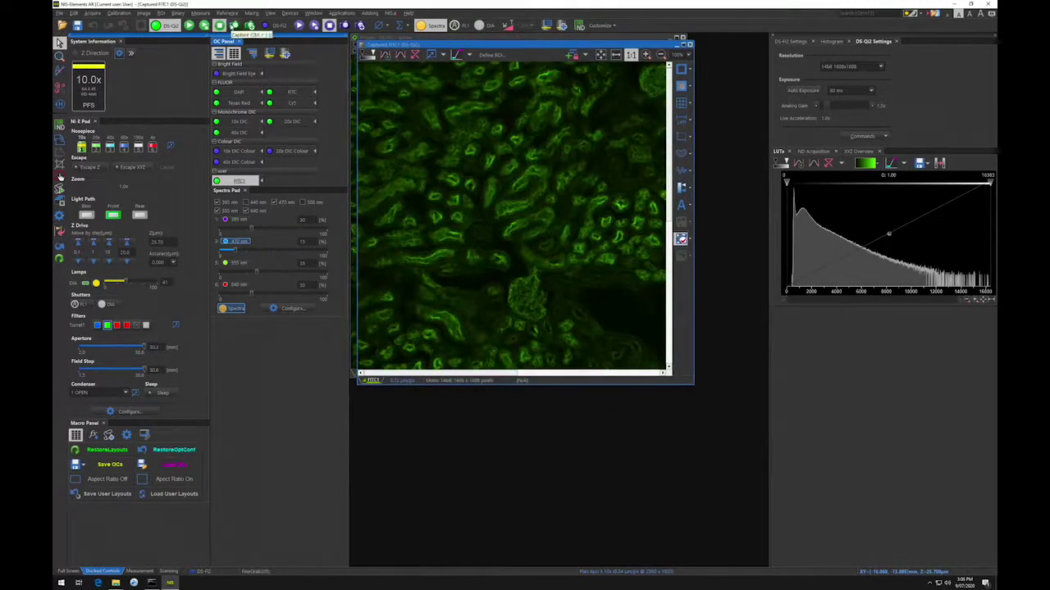
- Save the captured image via Save As to This PC > RDS-02 in ND2 format
click(60, 13)
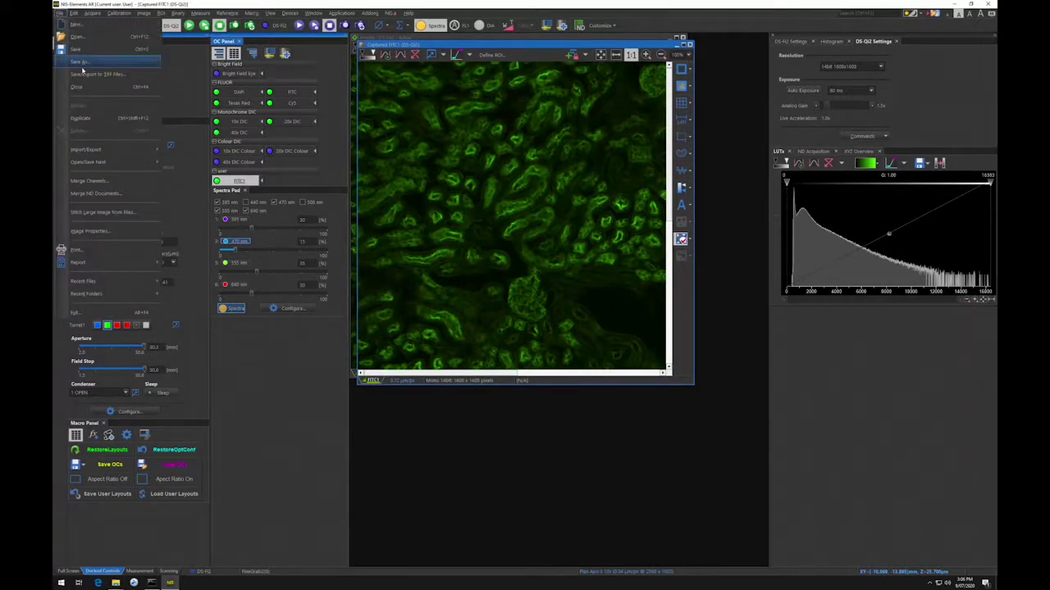
click(85, 62)
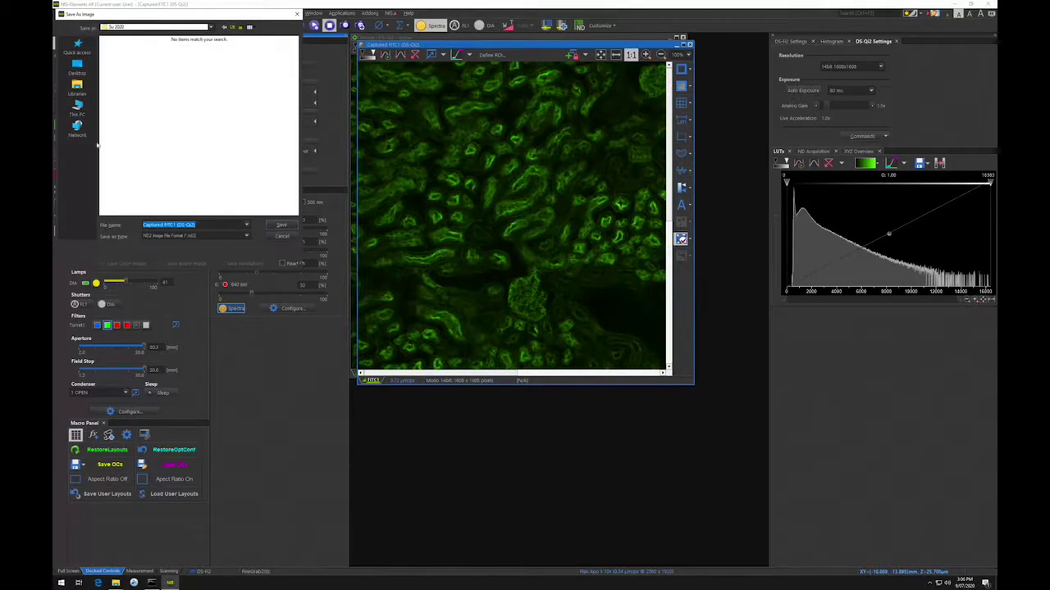
click(78, 109)
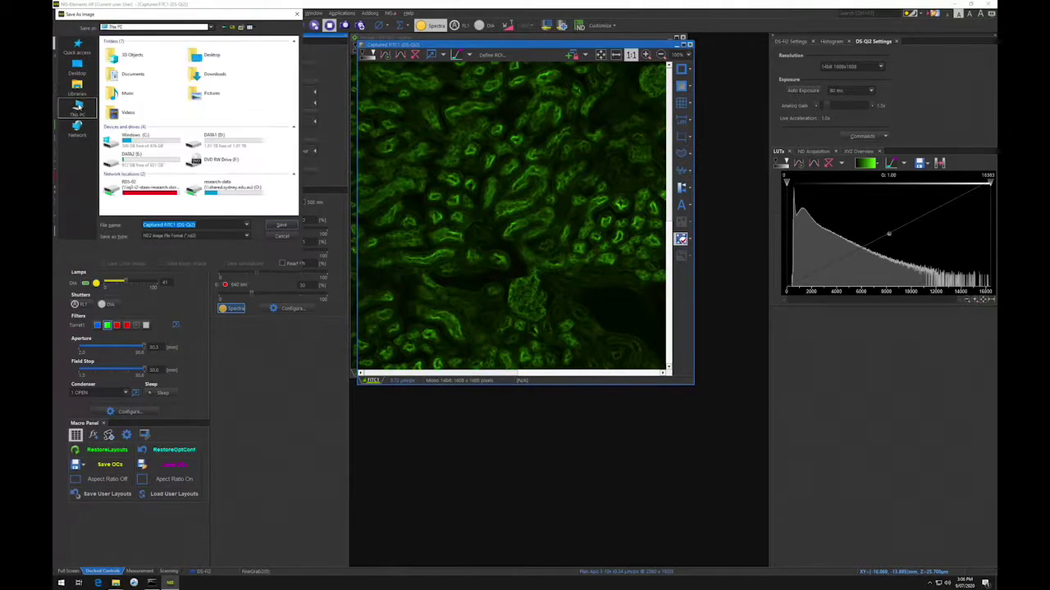
double_click(144, 191)
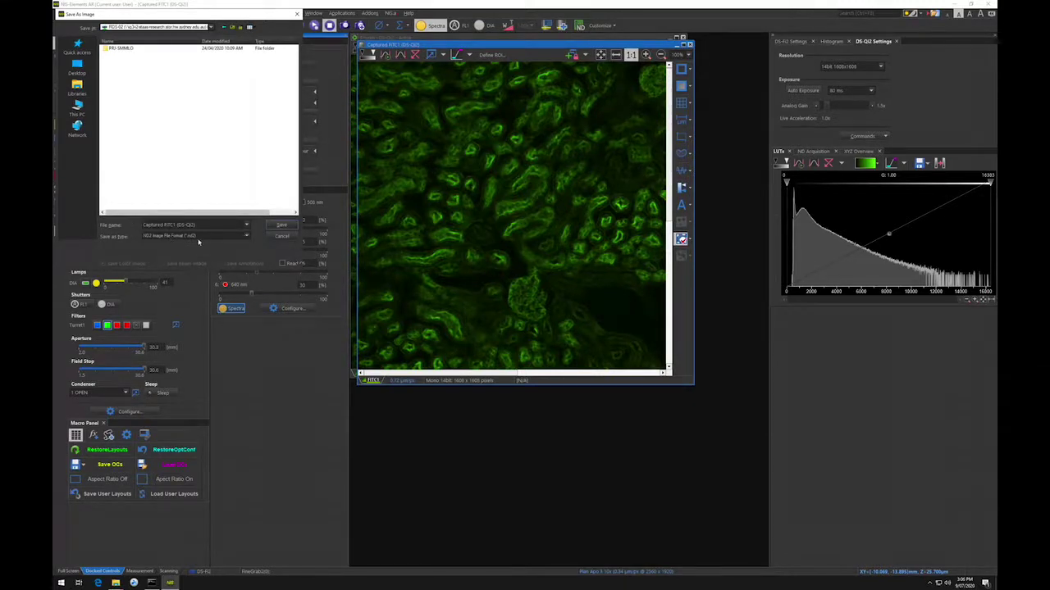
click(246, 236)
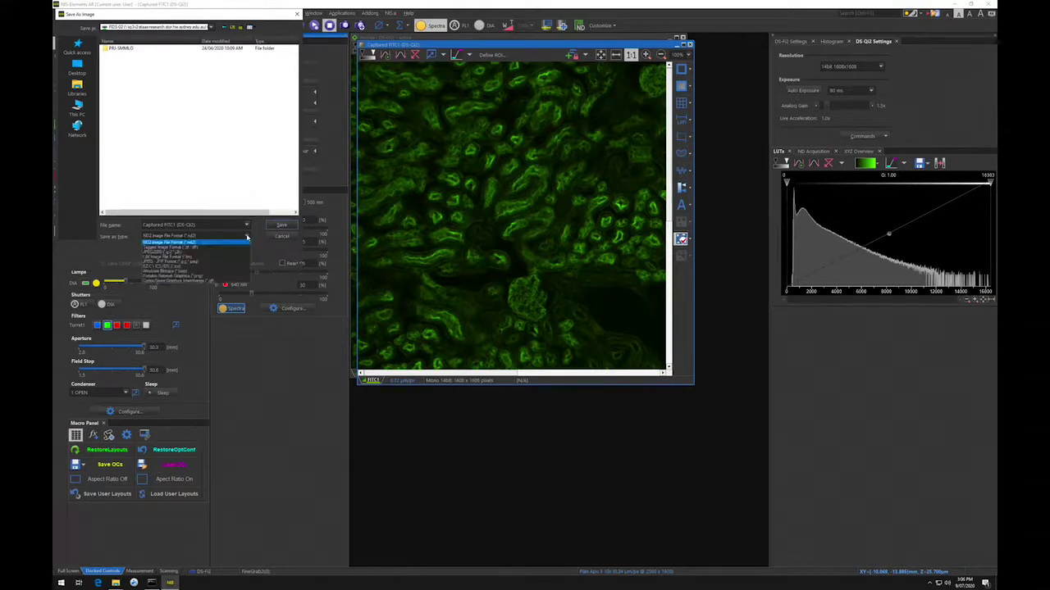
click(242, 247)
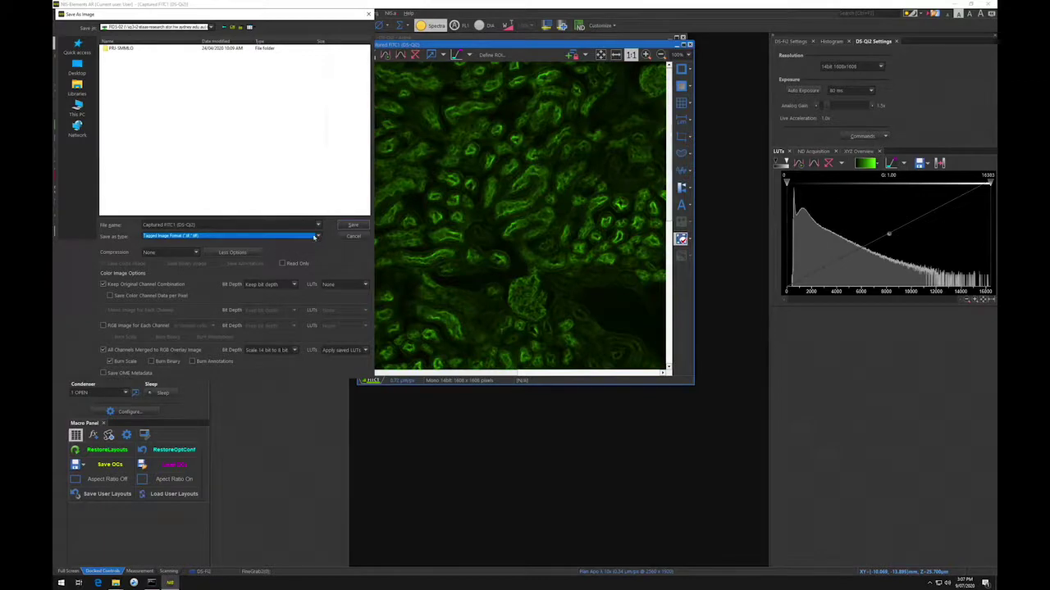
click(317, 236)
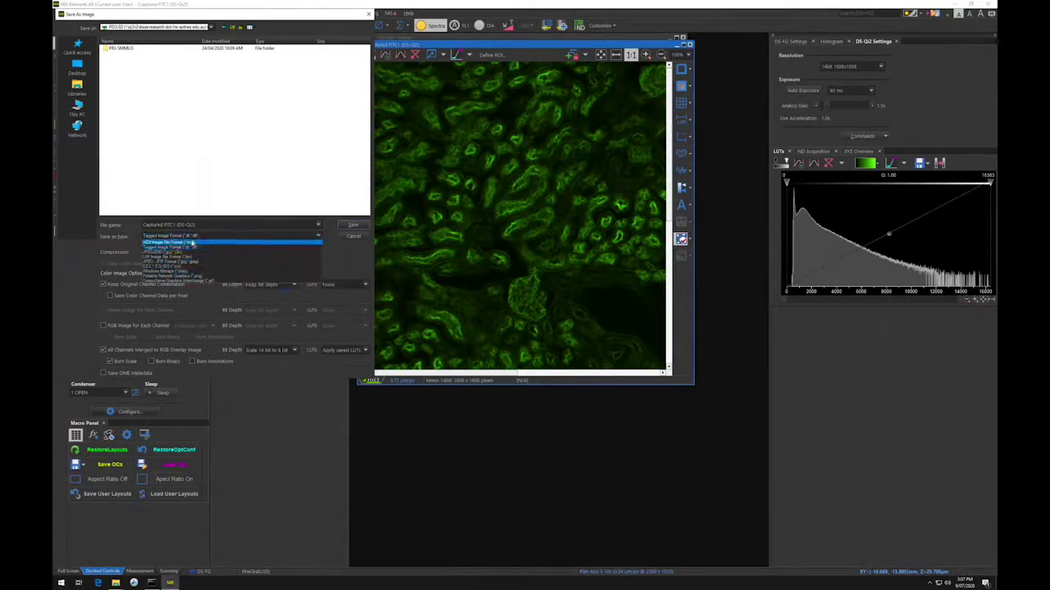
click(172, 242)
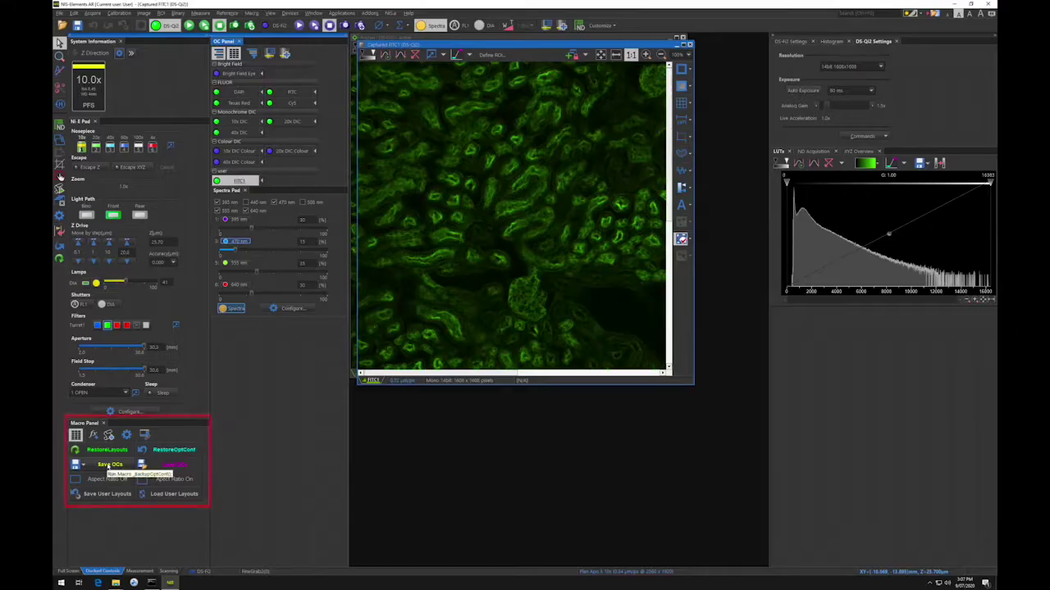
- Start saving the optical configurations as XML, browsing to the User folder on the Desktop
click(108, 466)
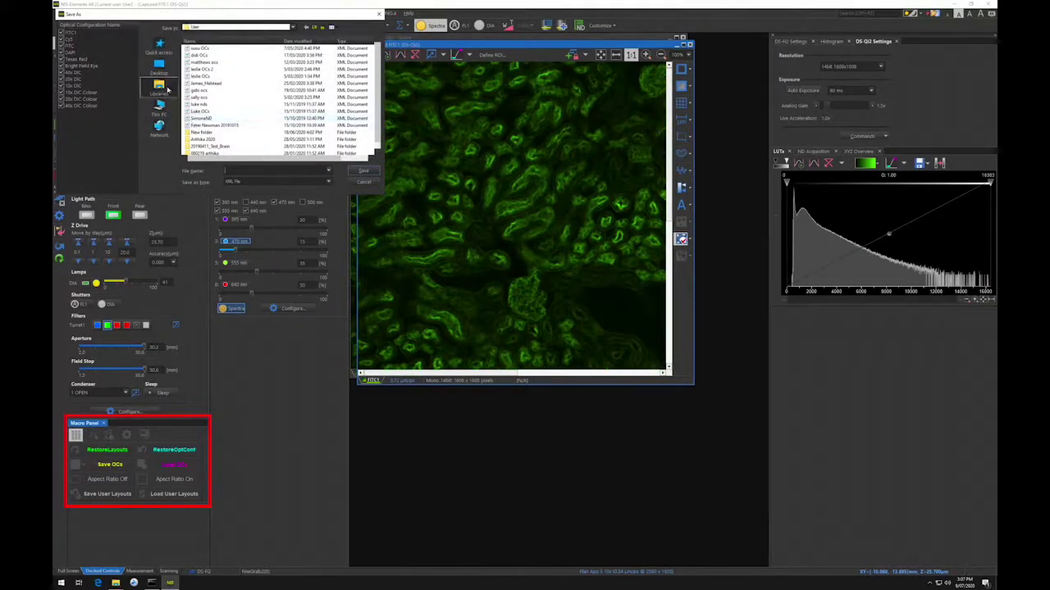
click(158, 69)
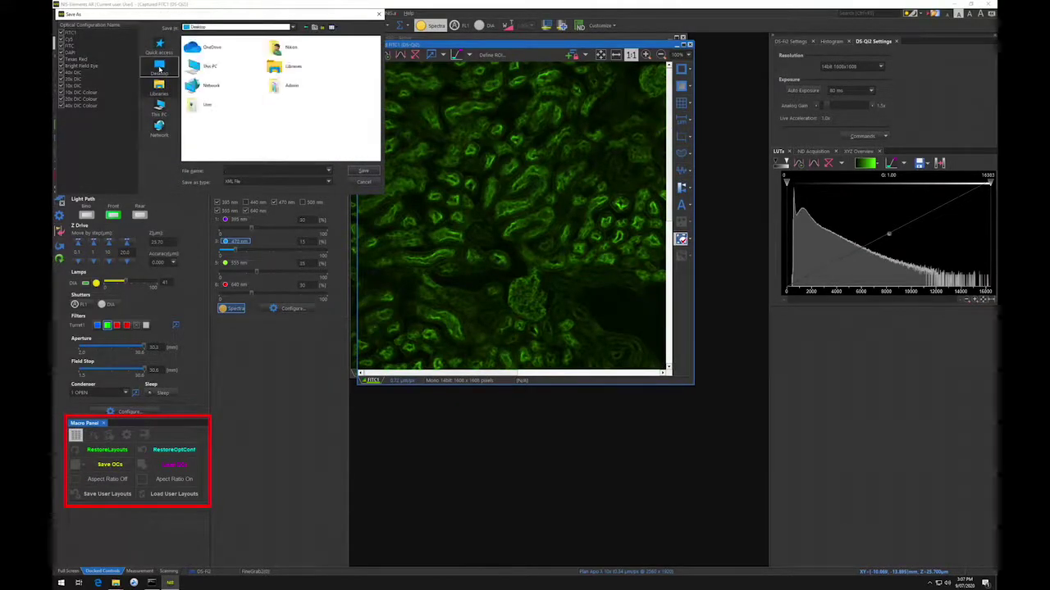
double_click(205, 104)
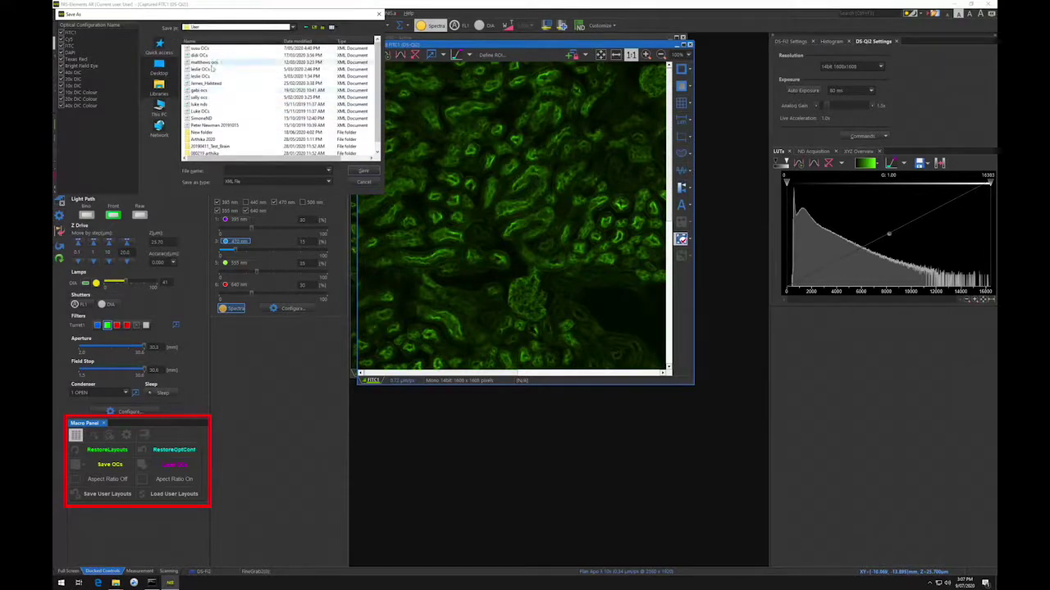